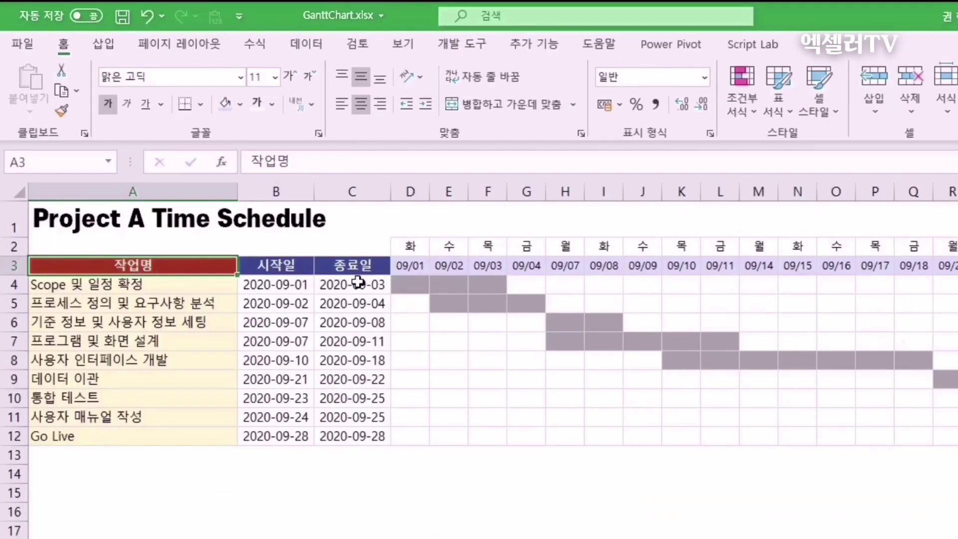
Step: Change the end date of the "Scope 및 일정 확정" task in C4 to 2020-09-04
left_click(358, 282)
left_click(354, 162)
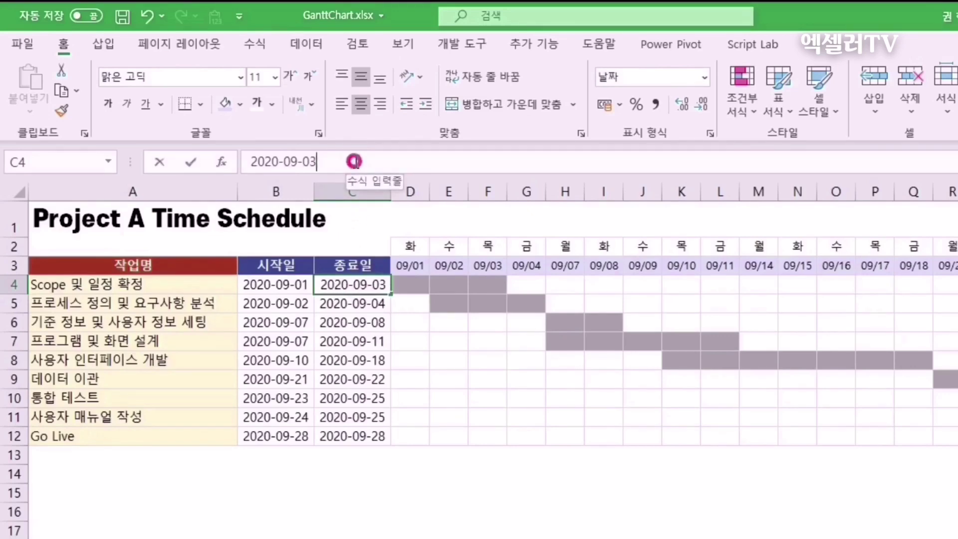
key("BackSpace")
type("4")
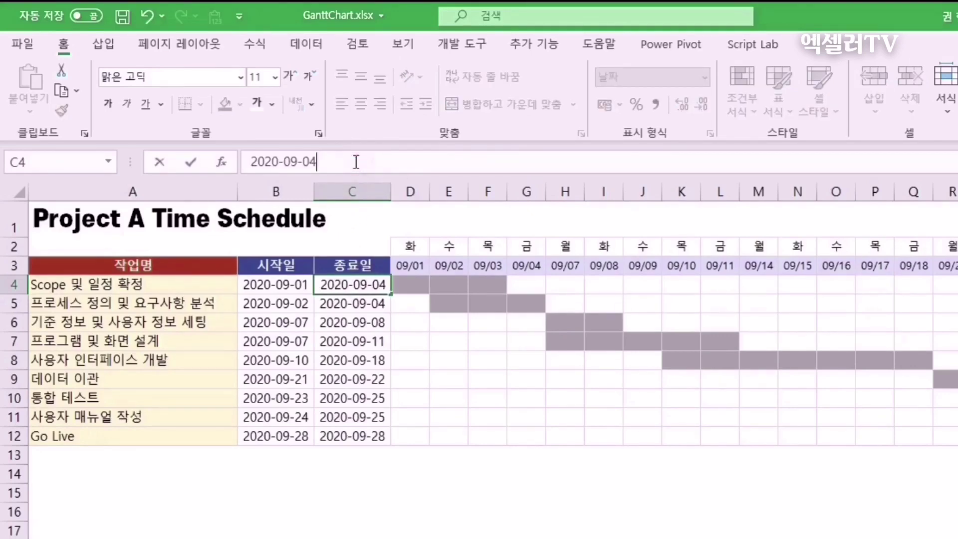
key("Return")
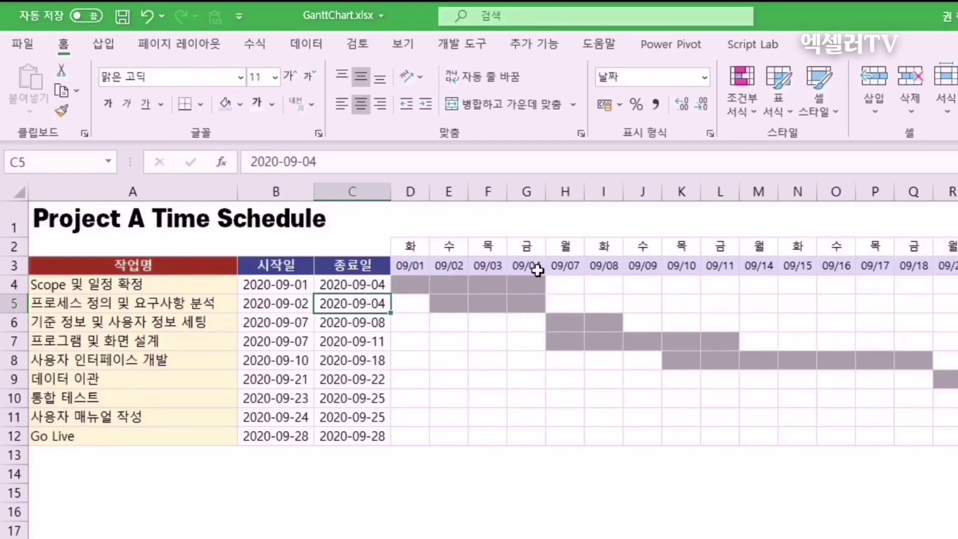
Step: Change the start date of the "프로세스 정의 및 요구사항 분석" task in B5 to 2020-09-03
left_click(298, 306)
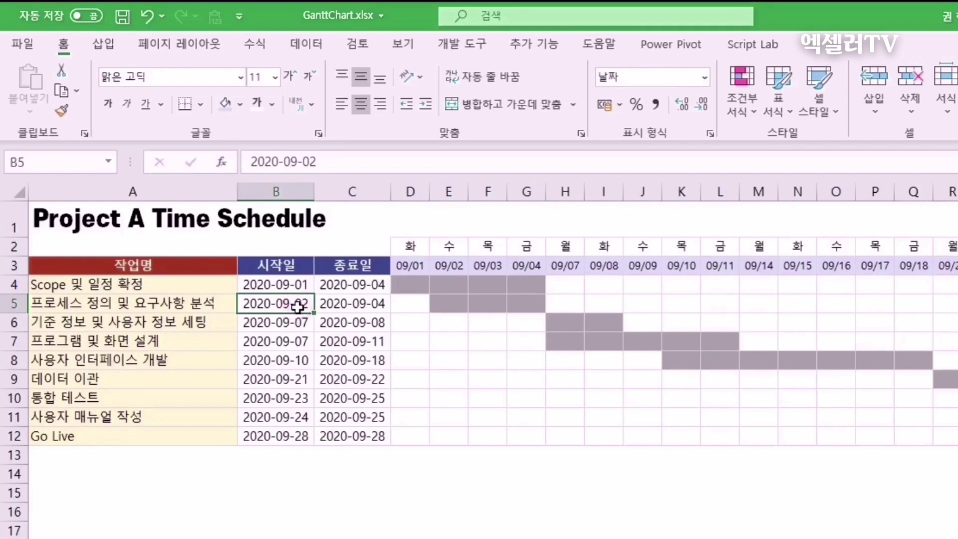
left_click(337, 162)
key("BackSpace")
type("3")
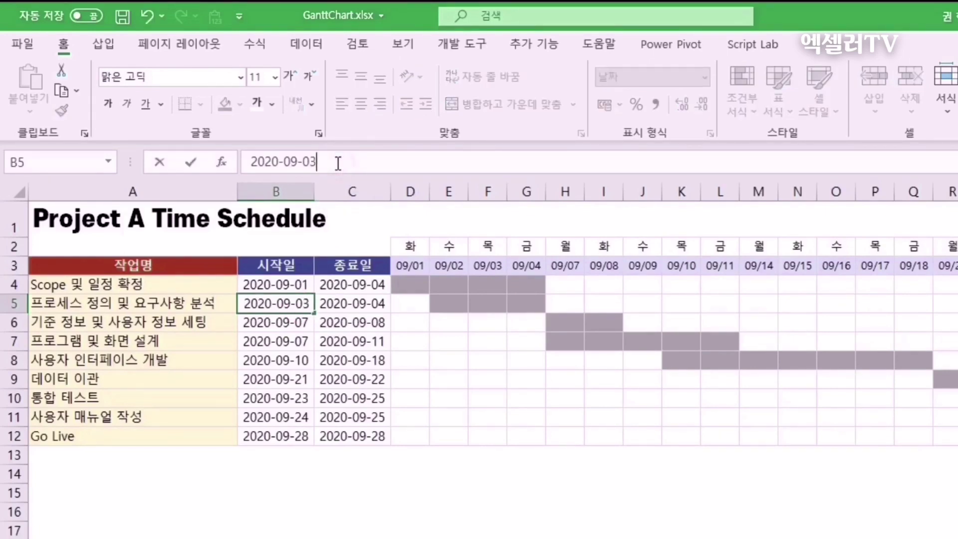
key("Return")
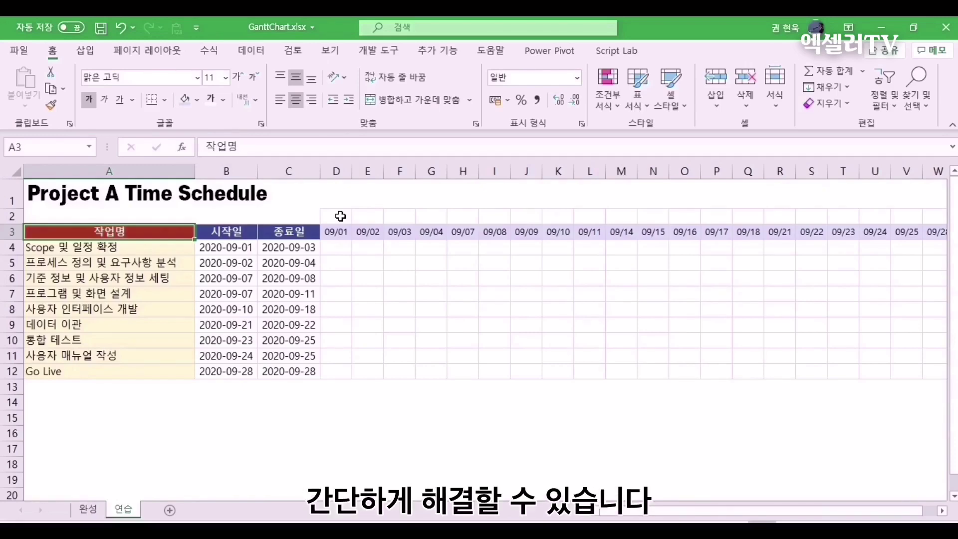
Step: Fill the range D2:W2 in one go with the relative formula =D3, referencing the dates in row 3
left_click_drag(340, 216, 367, 216)
key("shift+Right")
key("shift+Right")
key("shift+Right")
key("shift+Right")
key("shift+Right")
key("shift+Right")
key("shift+Right")
key("shift+Right")
key("shift+Right")
key("shift+Right")
key("shift+Right")
key("shift+Right")
key("shift+Right")
key("shift+Right")
key("shift+Right")
key("shift+Right")
key("shift+Right")
key("shift+Right")
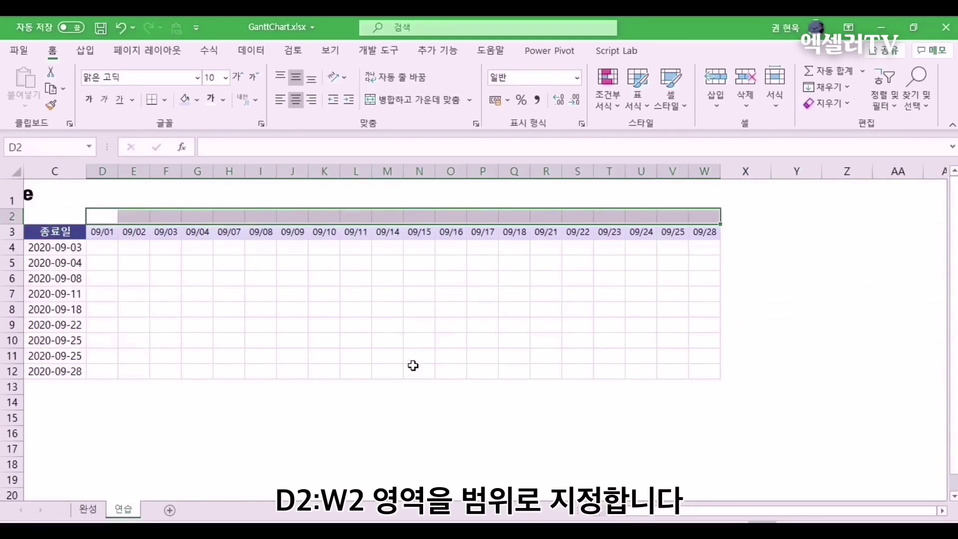
left_click_drag(641, 514, 591, 518)
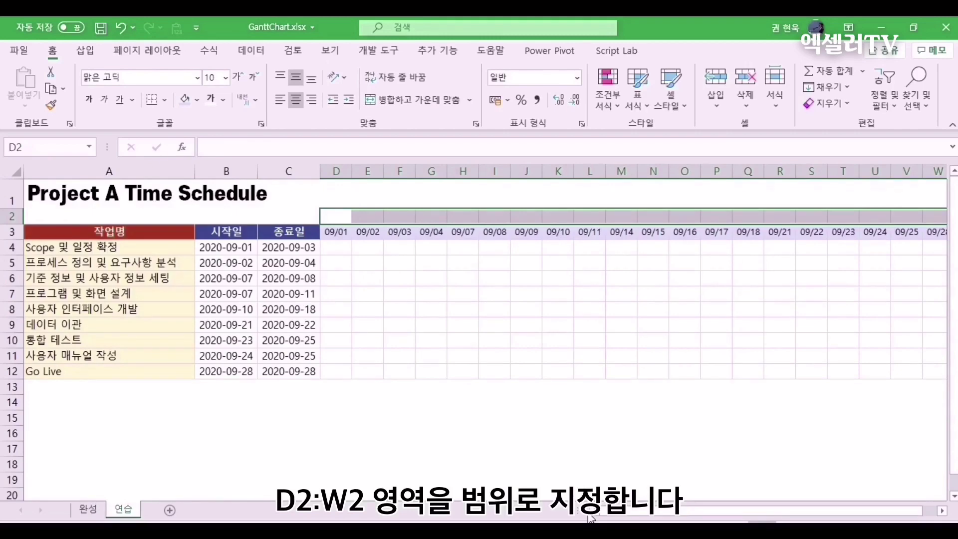
type("=")
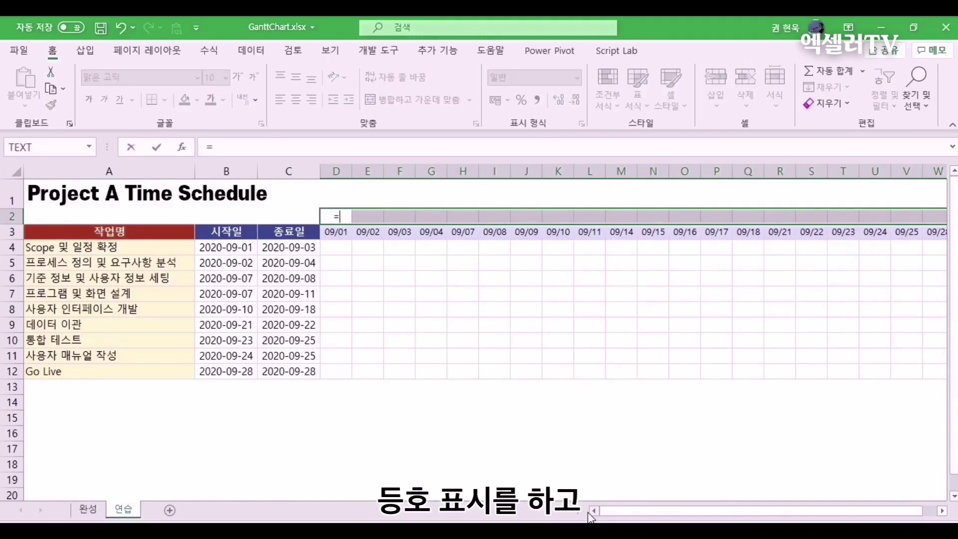
key("Down")
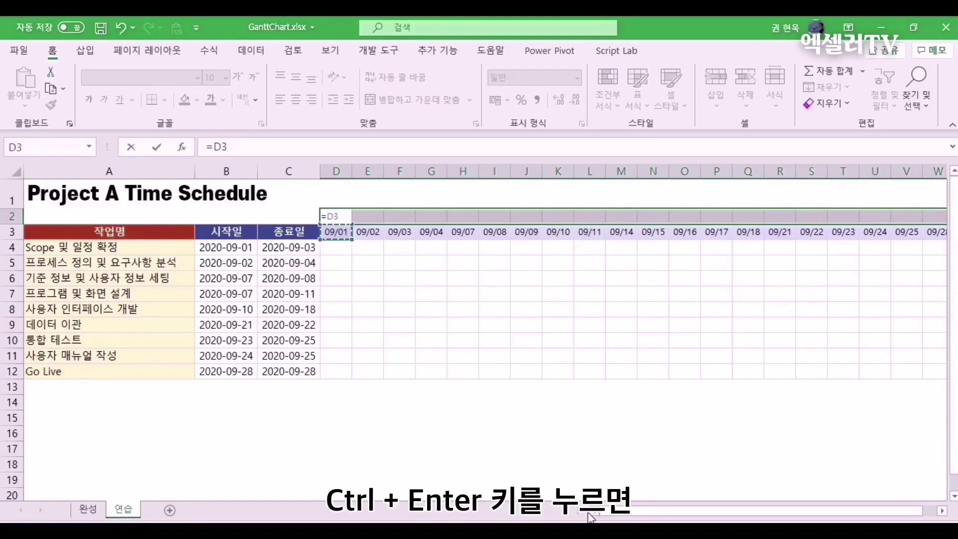
key("ctrl+Return")
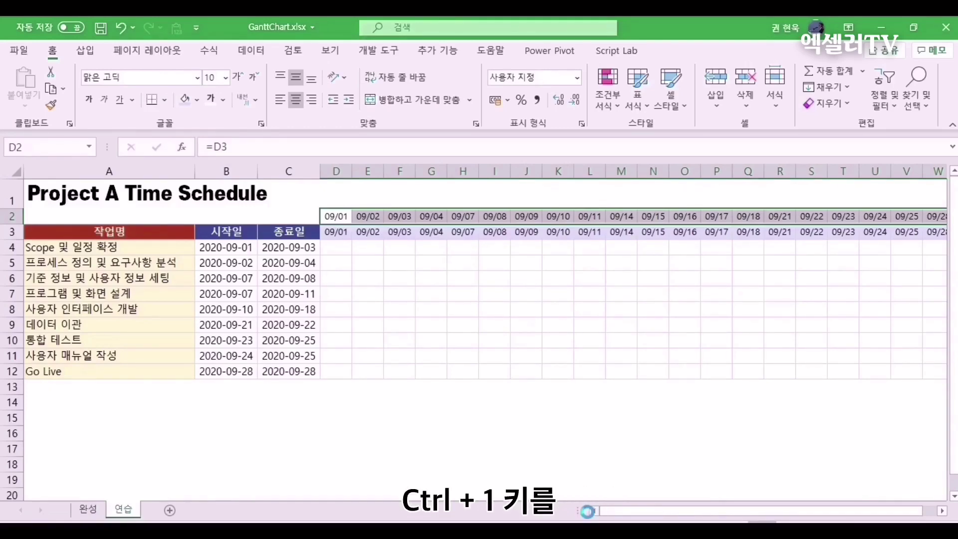
Step: Open the cell formatting for D2:W2 and enter the custom number format code aaa
key("ctrl+1")
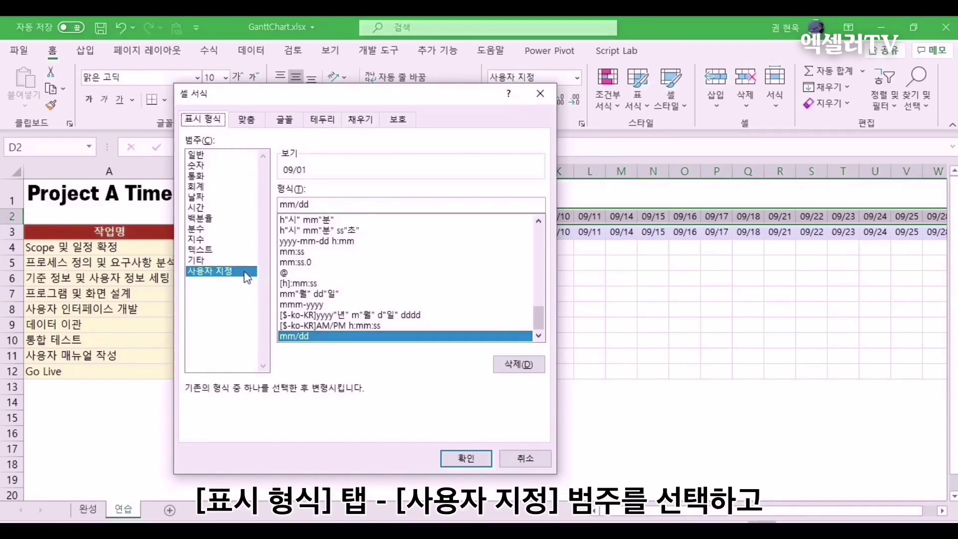
double_click(327, 204)
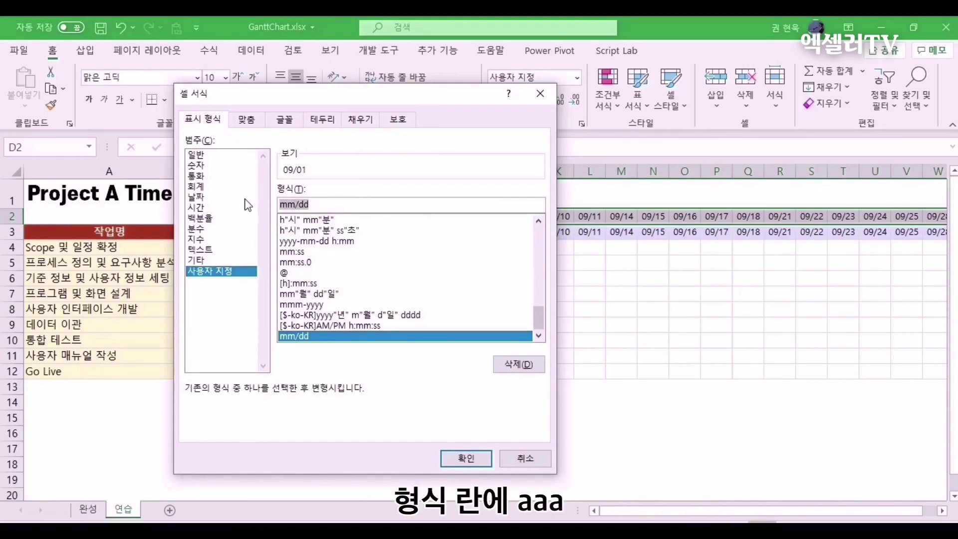
type("aaa")
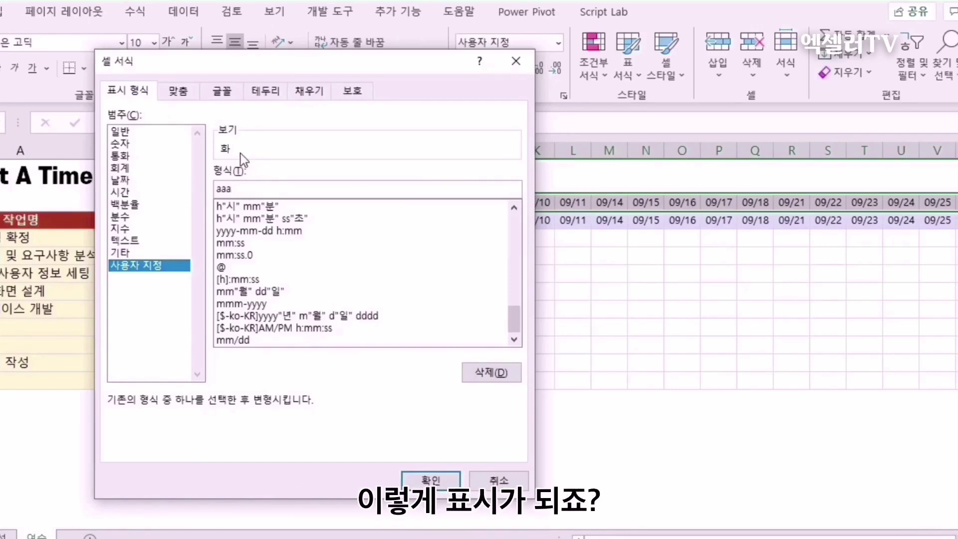
left_click_drag(387, 65, 729, 71)
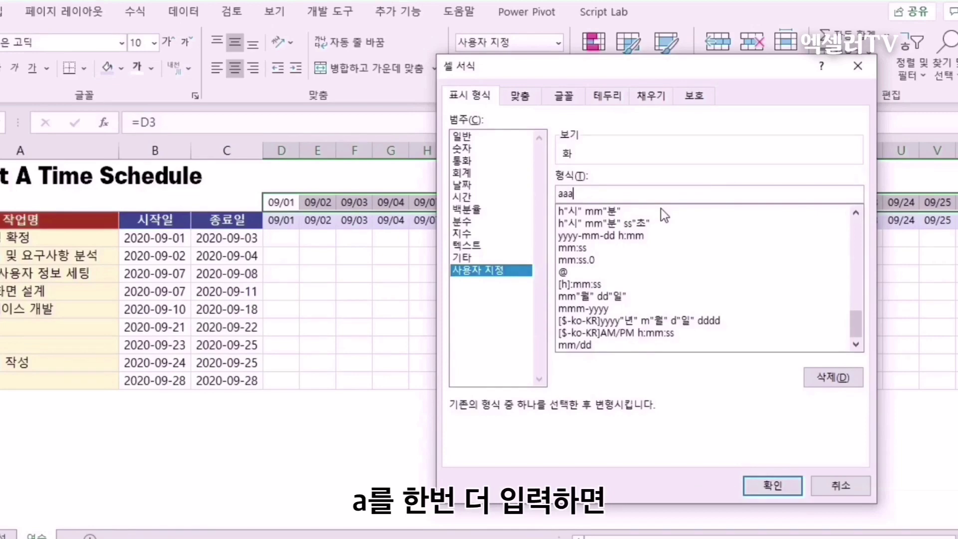
Step: Try the custom weekday format codes aaaa, ddd and dddd for the selected cells
type("a")
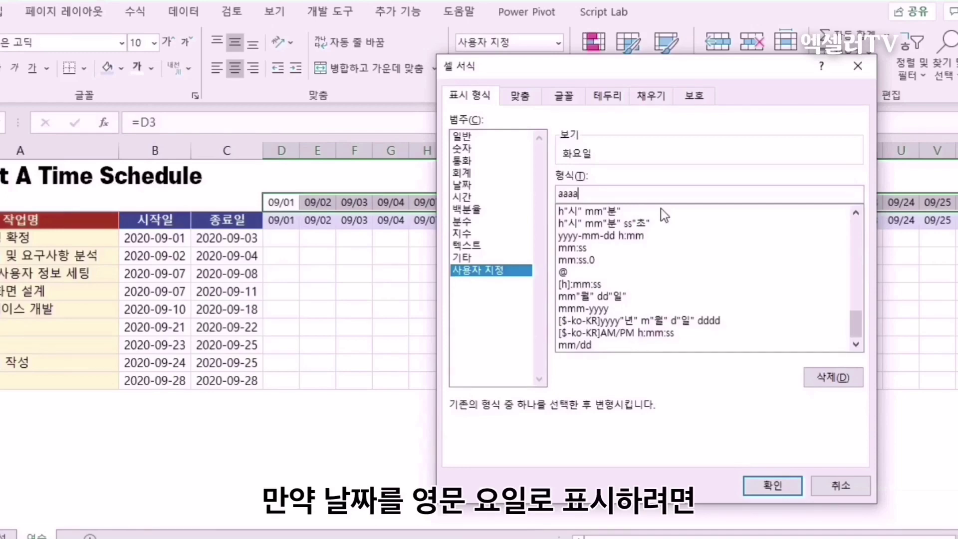
key("BackSpace")
key("BackSpace")
key("BackSpace")
key("BackSpace")
type("d")
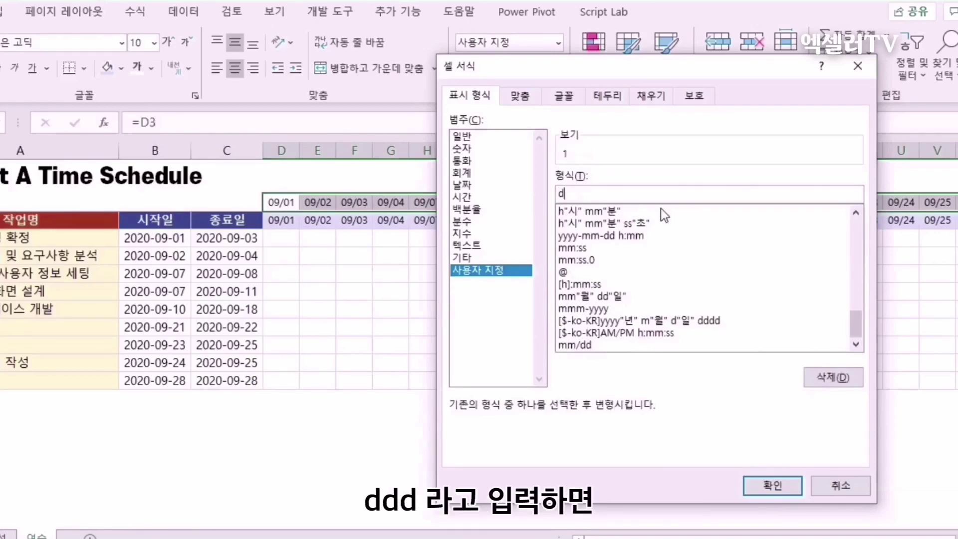
type("dd")
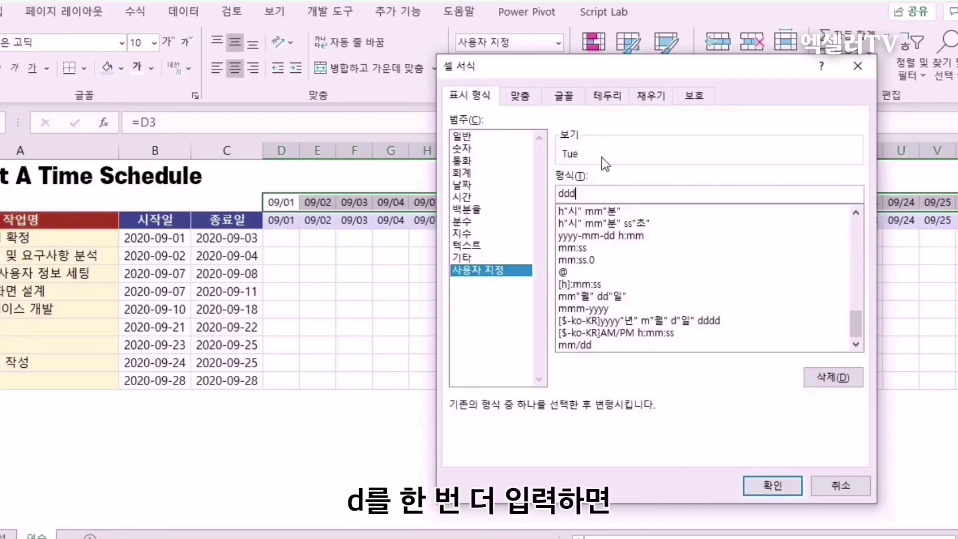
type("d")
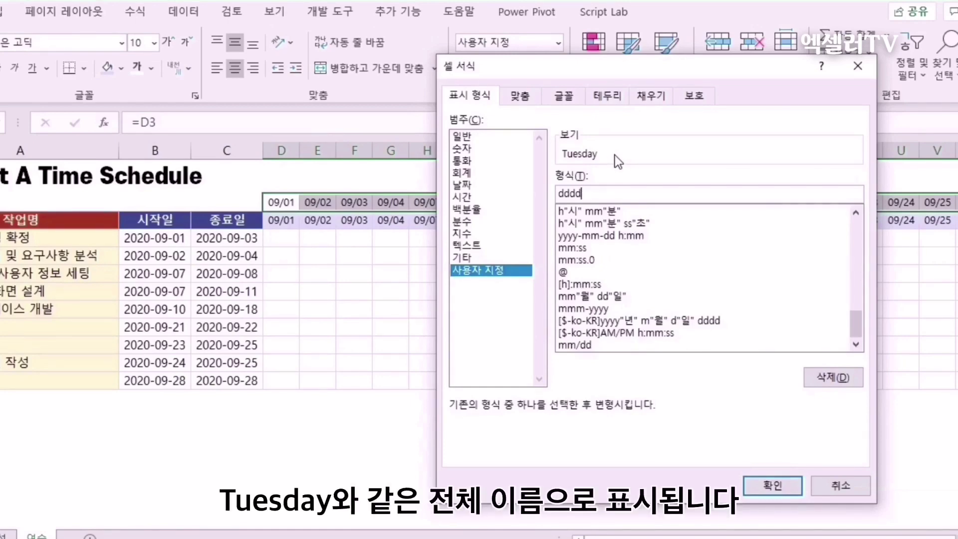
Step: Replace the custom format code with aaa and apply it to D2:W2 as short Korean weekday names
key("BackSpace")
key("BackSpace")
key("BackSpace")
key("BackSpace")
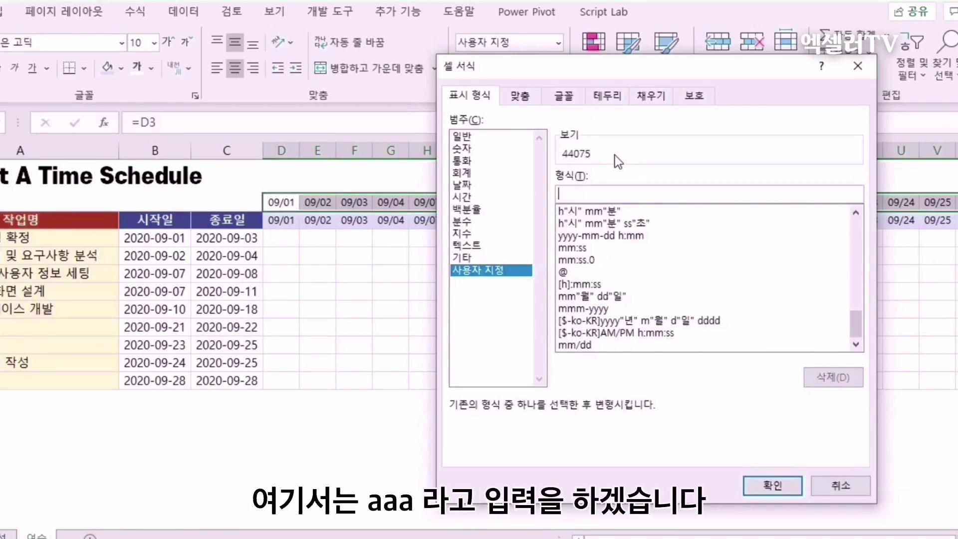
type("aaa")
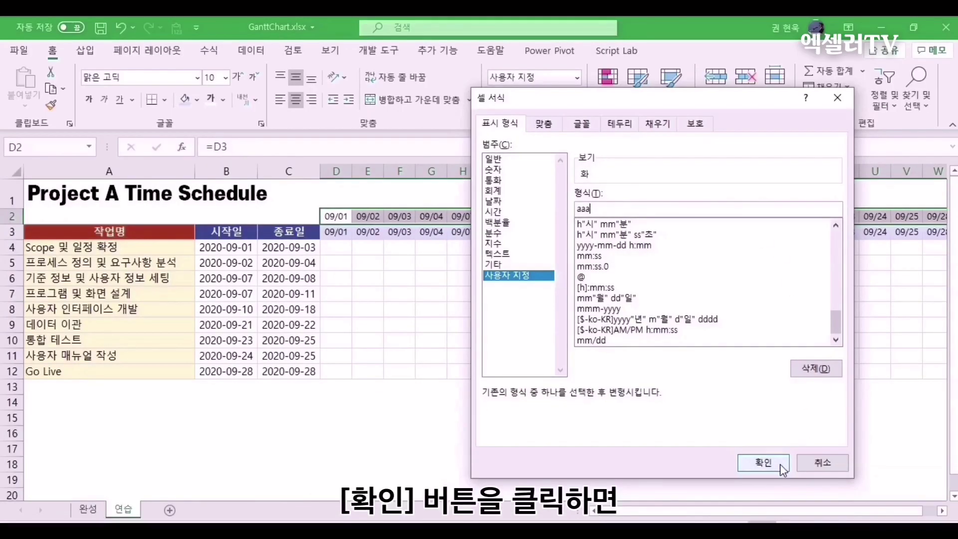
left_click(792, 487)
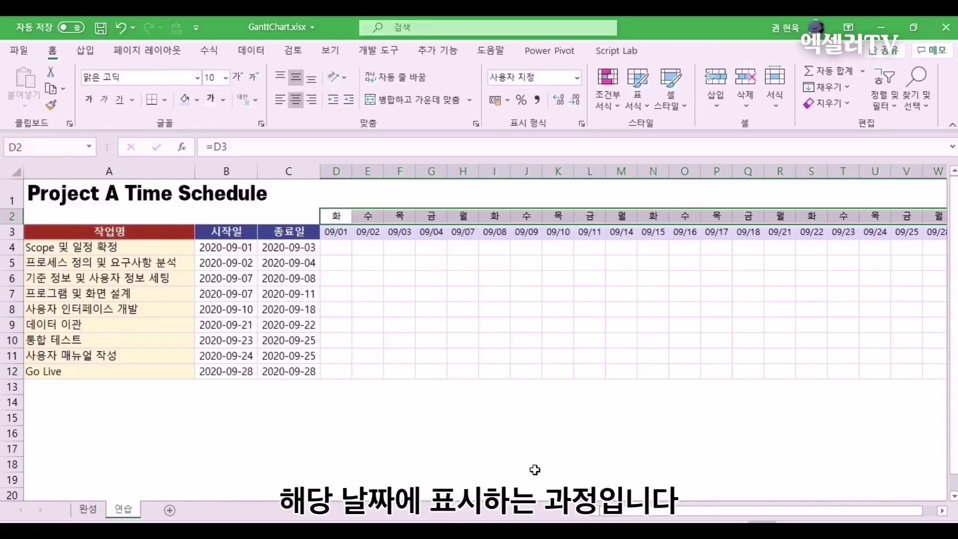
Step: Start an AND formula in D4 with the two conditions D3>=B4 and D3<=C4
left_click(333, 251)
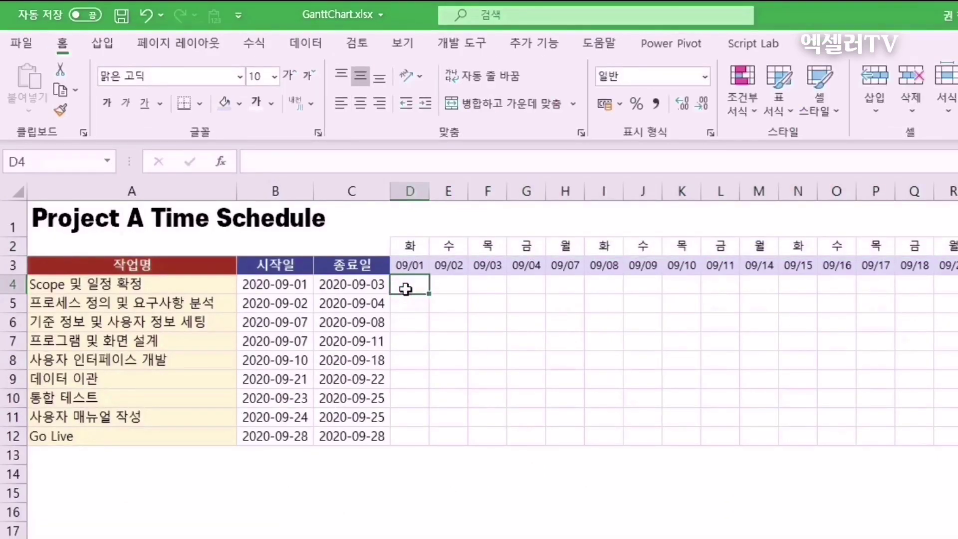
type("=a")
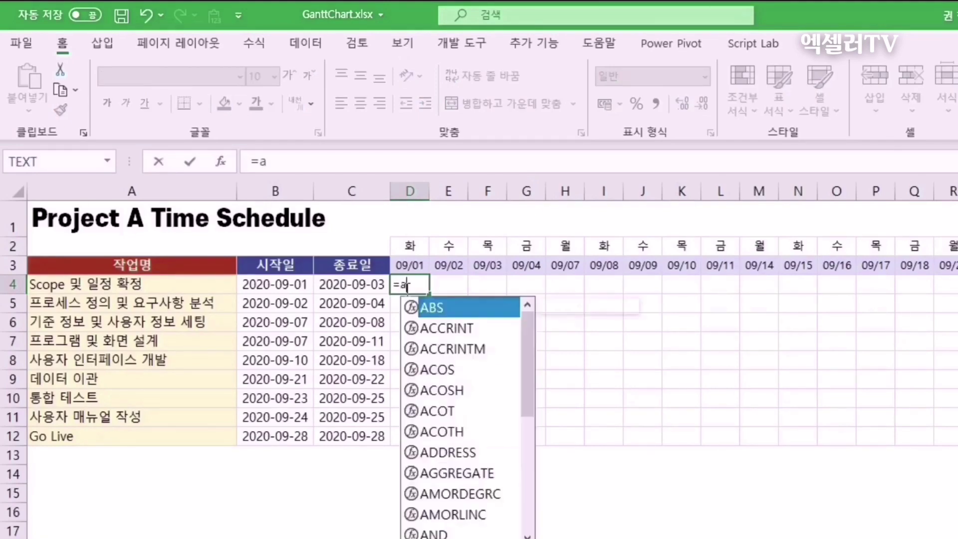
type("nd")
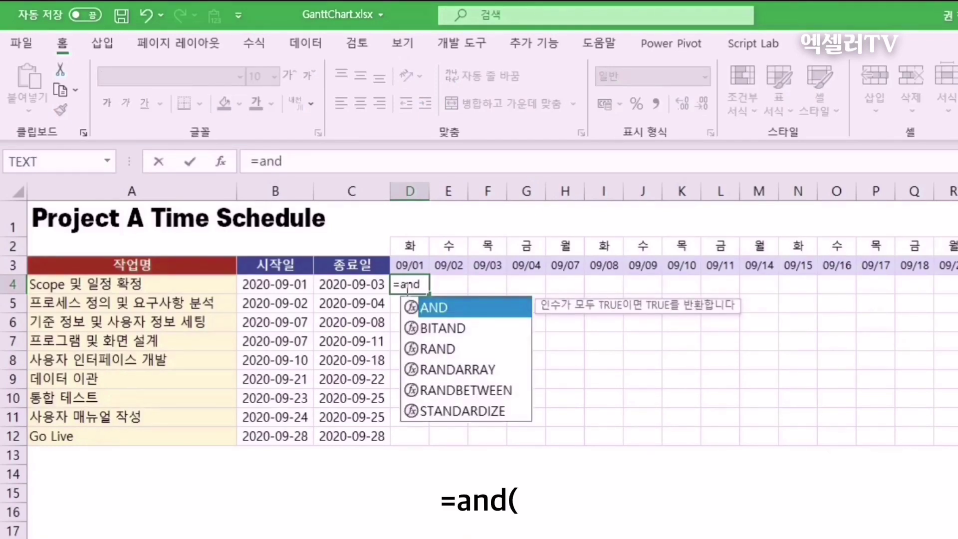
type("(")
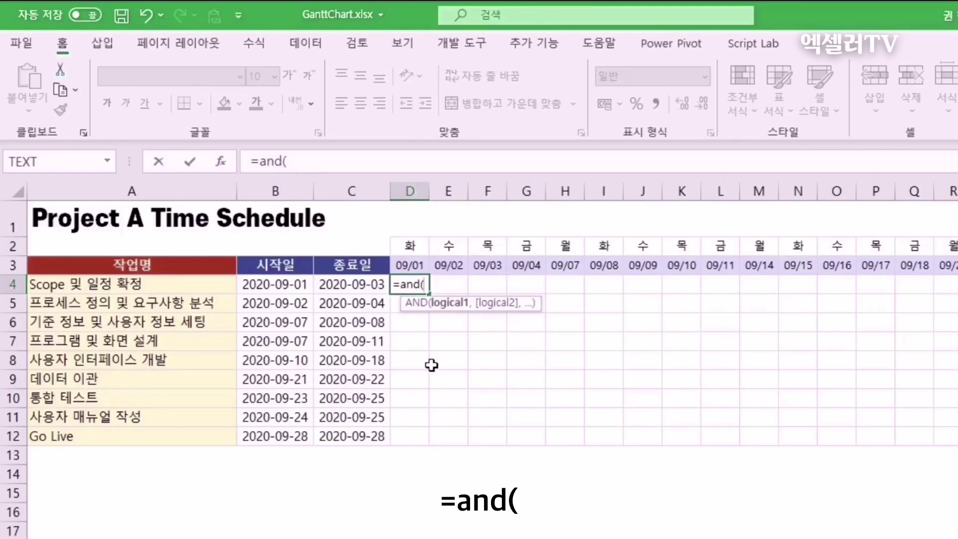
left_click(416, 267)
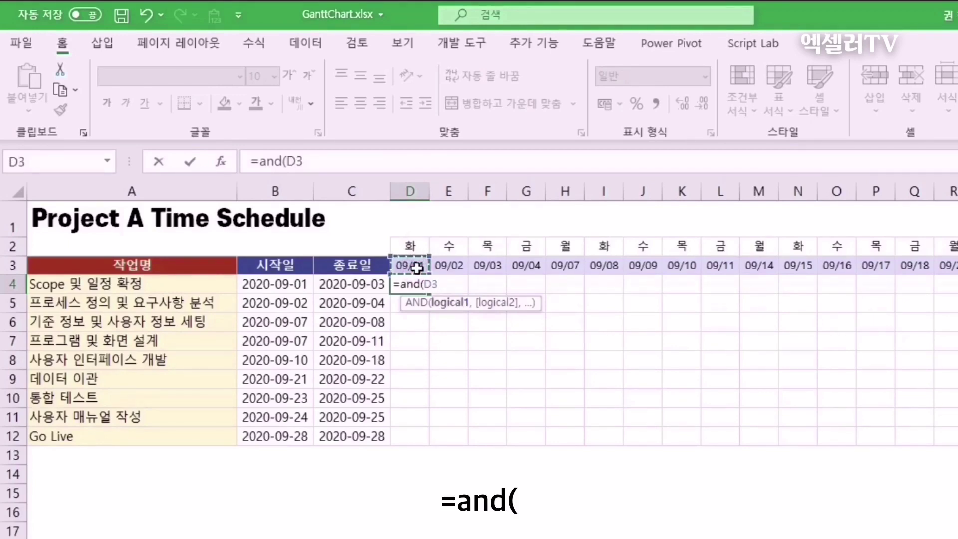
type(">=")
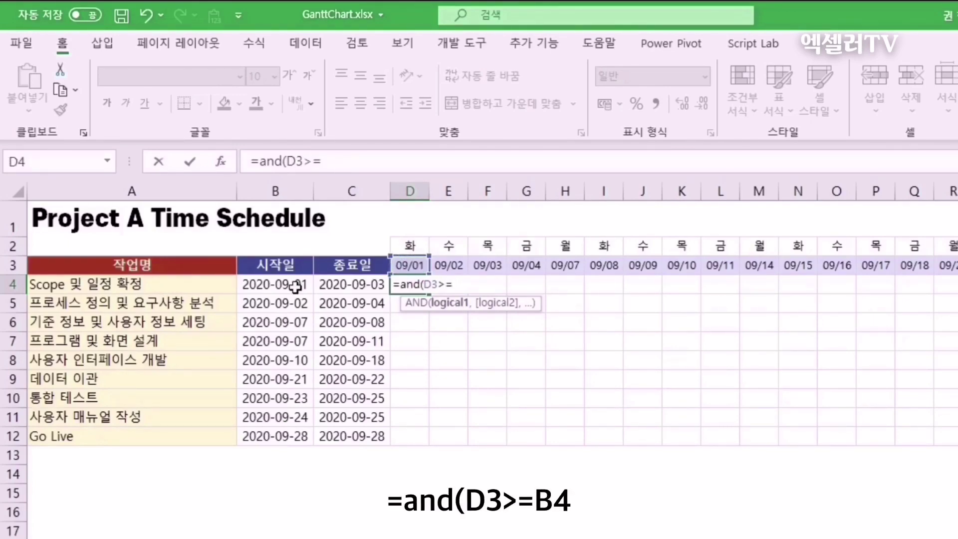
left_click(295, 286)
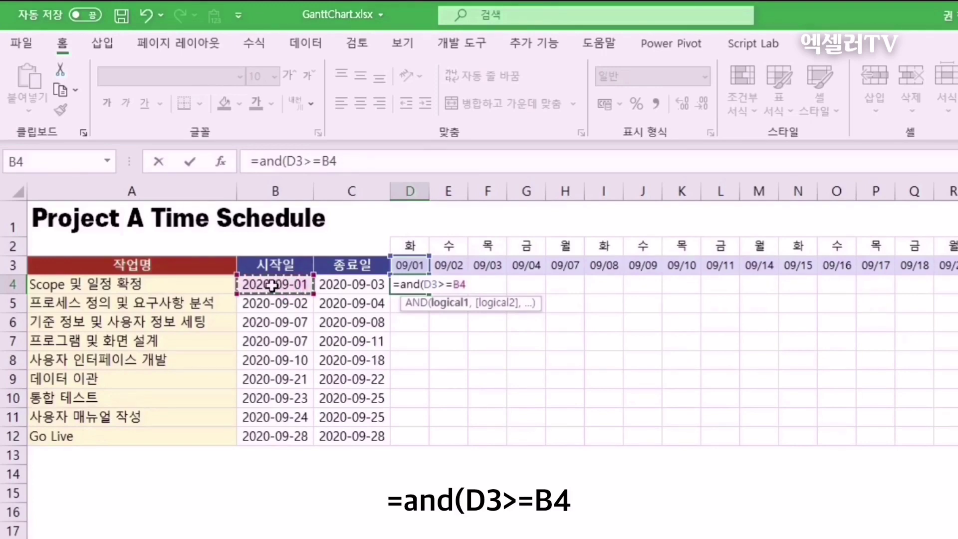
type(",")
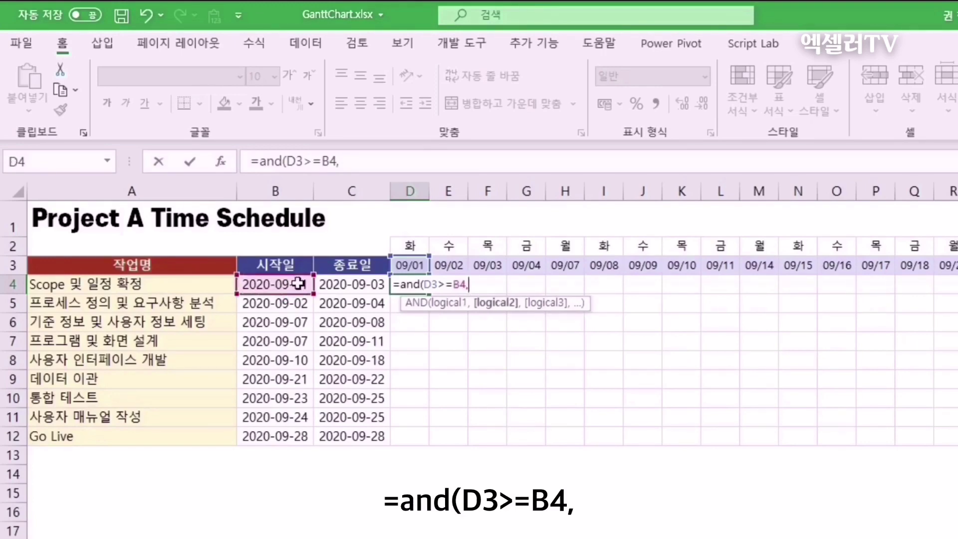
left_click(411, 263)
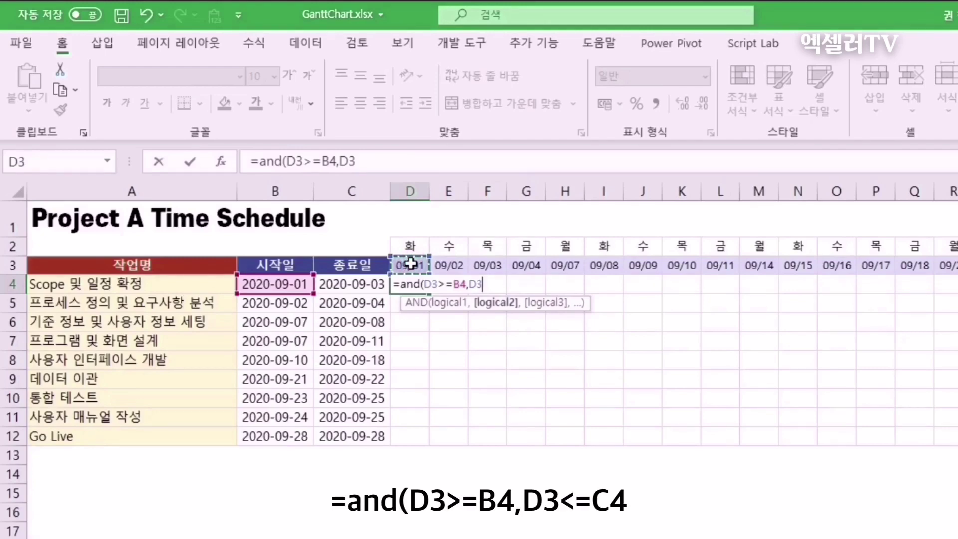
type("<=")
left_click(346, 288)
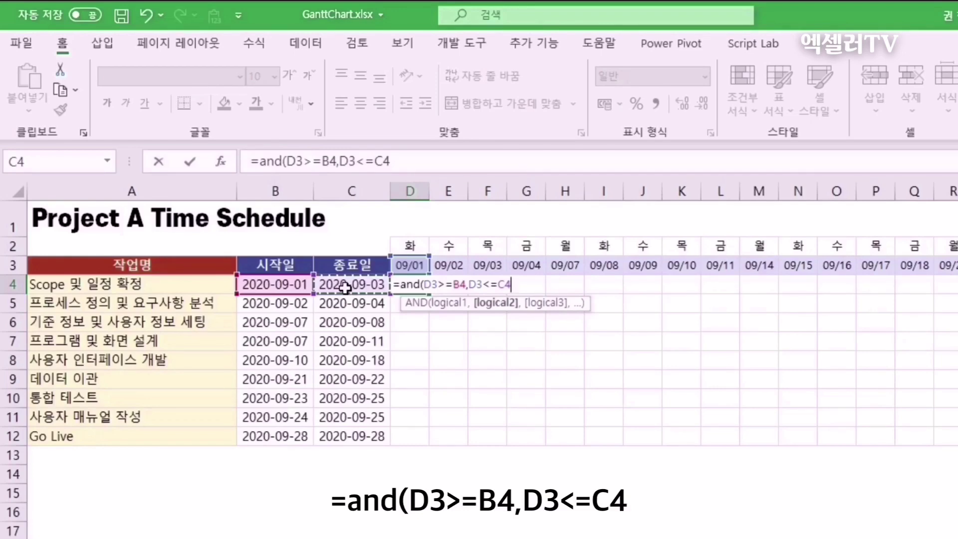
Step: Add mixed references to the AND formula in D4 and complete it as =AND(D$3>=$B4,D$3<=$C4)
left_click(295, 161)
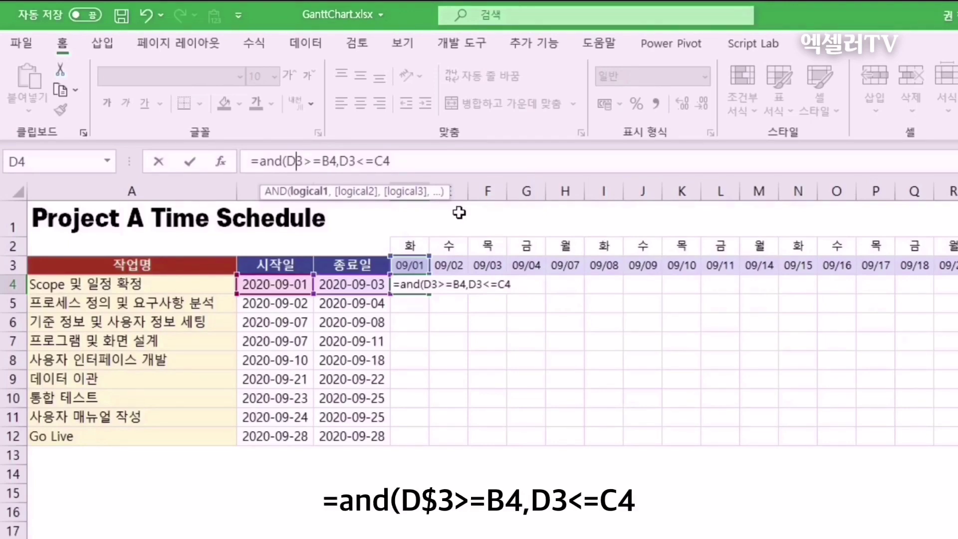
type("$")
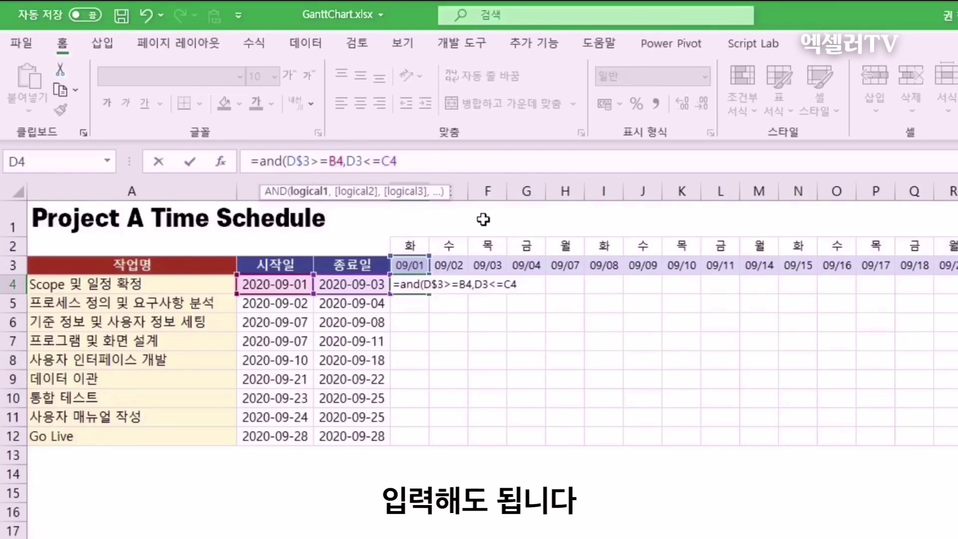
left_click(337, 161)
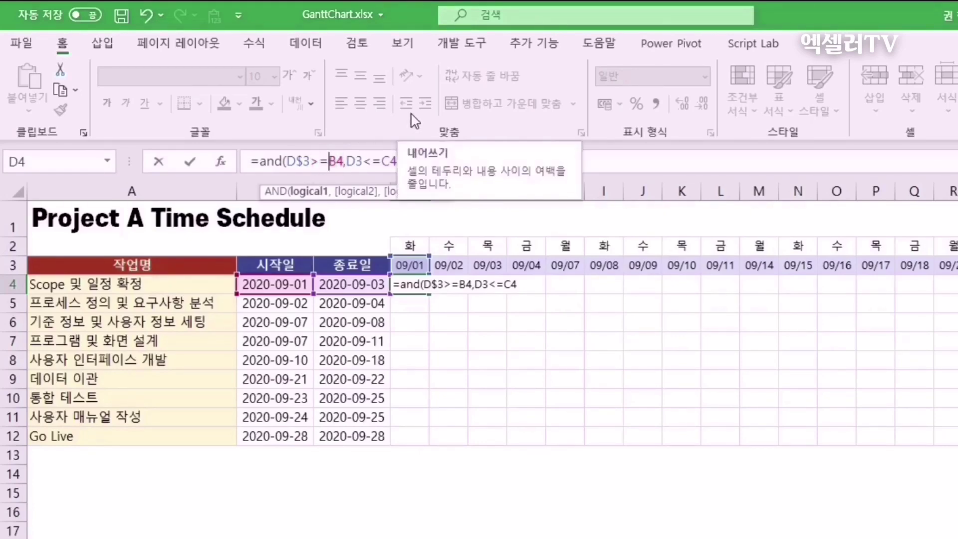
type("$")
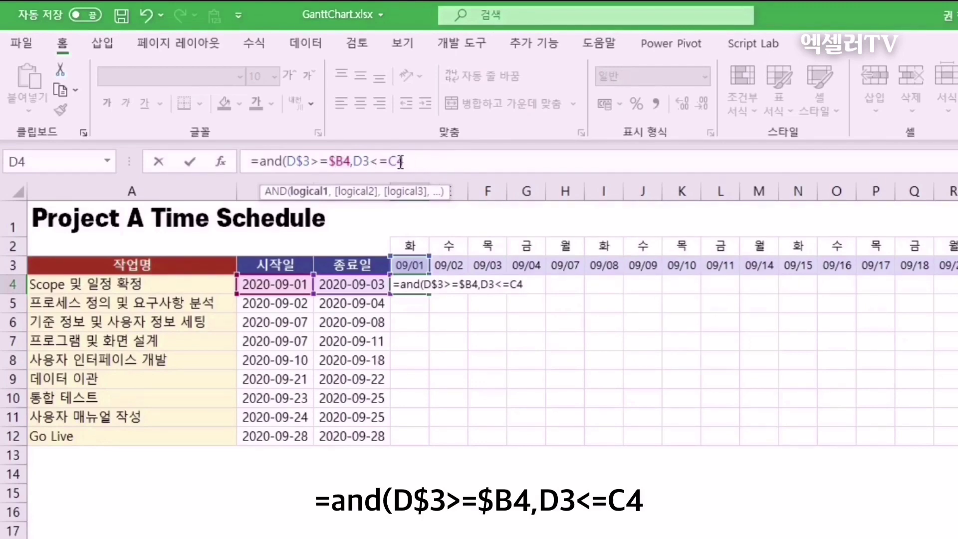
left_click(361, 158)
type("$")
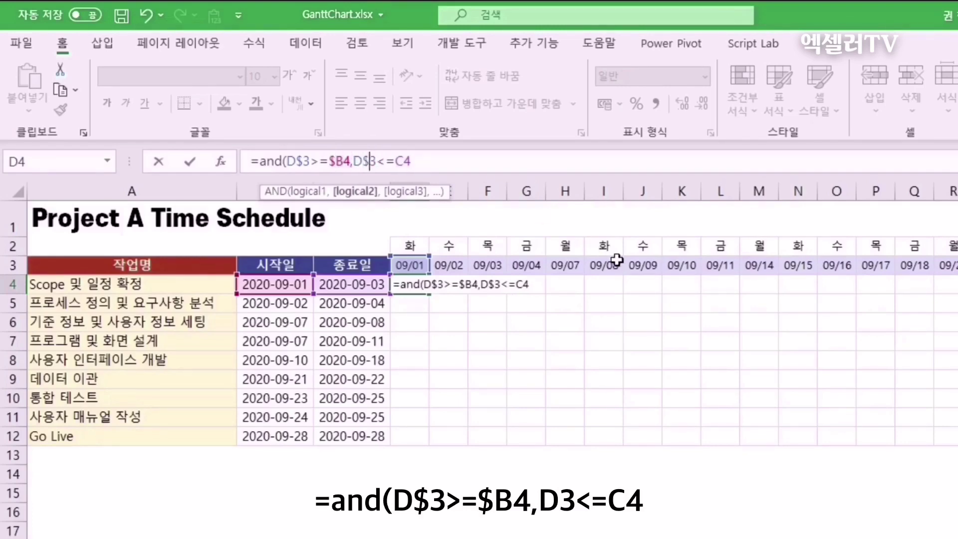
left_click(397, 161)
type("$")
key("Return")
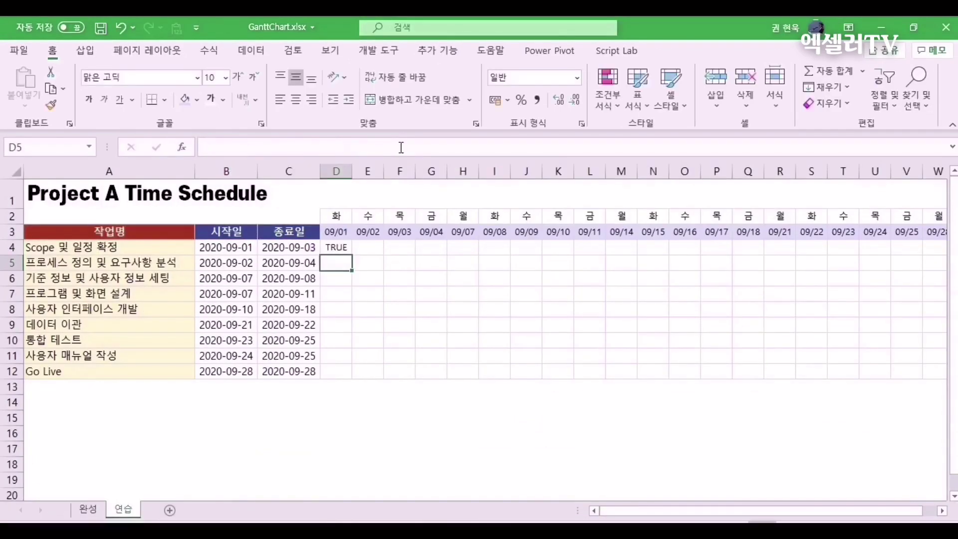
Step: Fill the AND formula from D4 across and down through the whole schedule grid D4:W12
left_click(341, 247)
left_click_drag(350, 256, 774, 376)
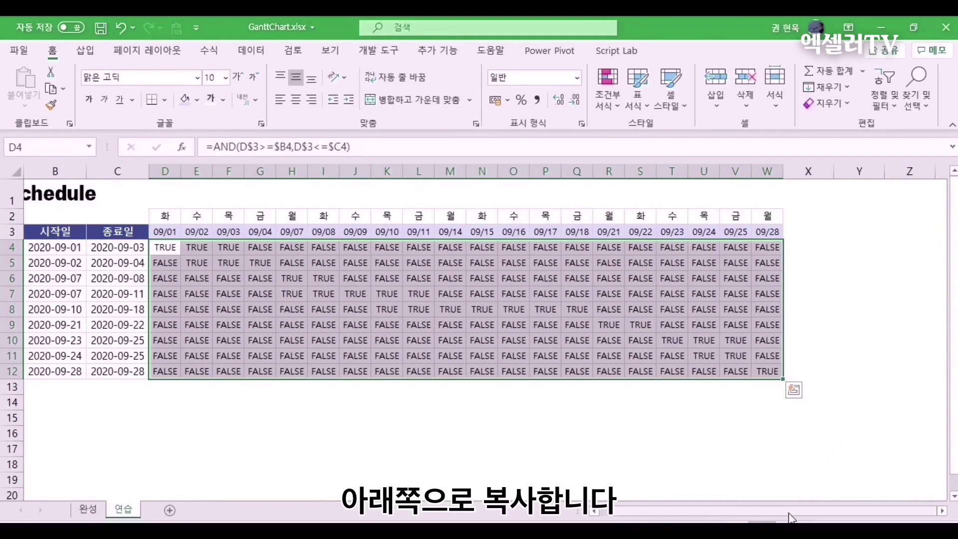
scroll(798, 511, "left", 2)
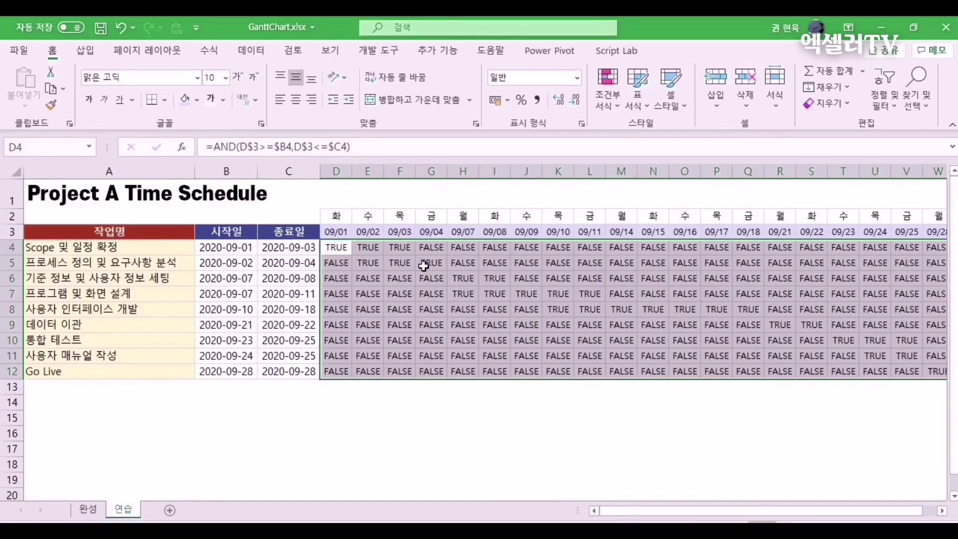
Step: Copy the text of D4's AND formula without changing the cell
left_click(337, 248)
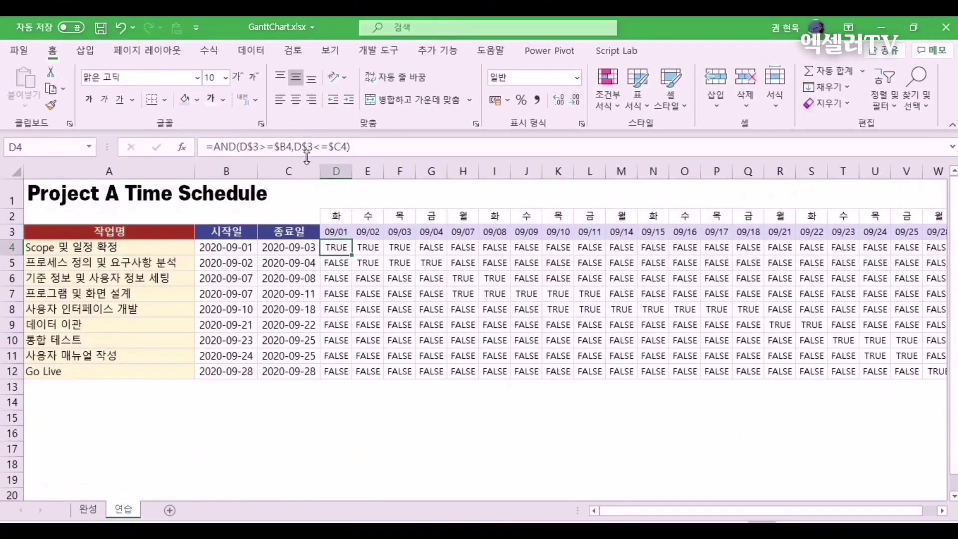
left_click_drag(202, 147, 386, 150)
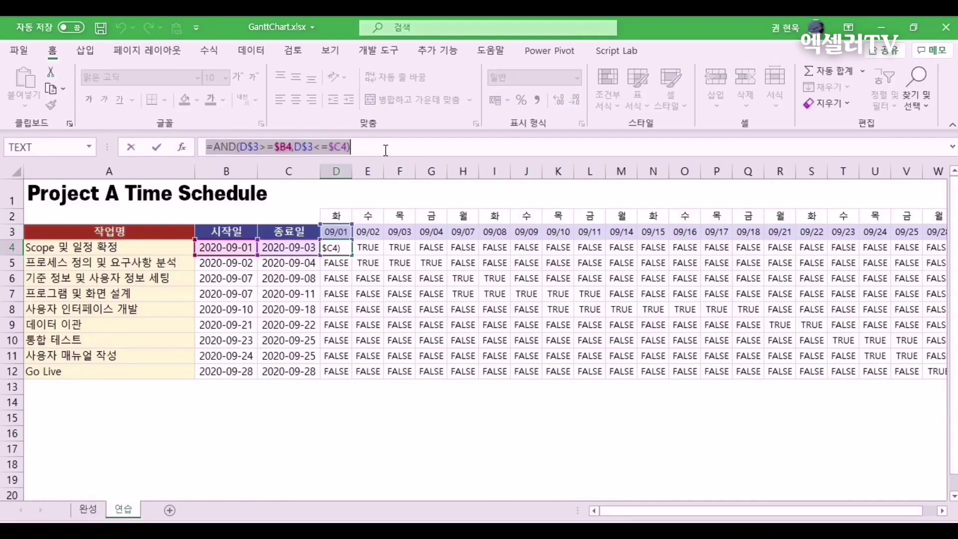
key("ctrl+c")
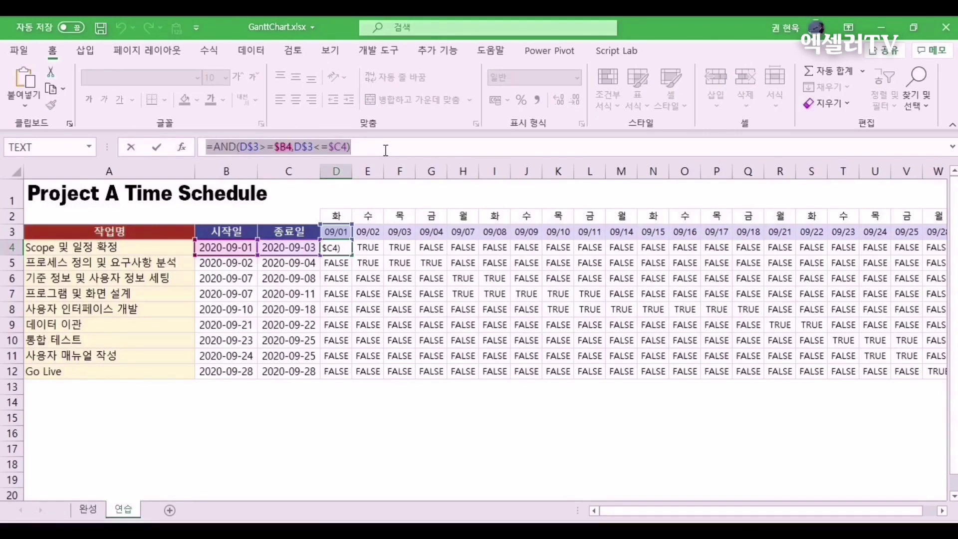
key("Escape")
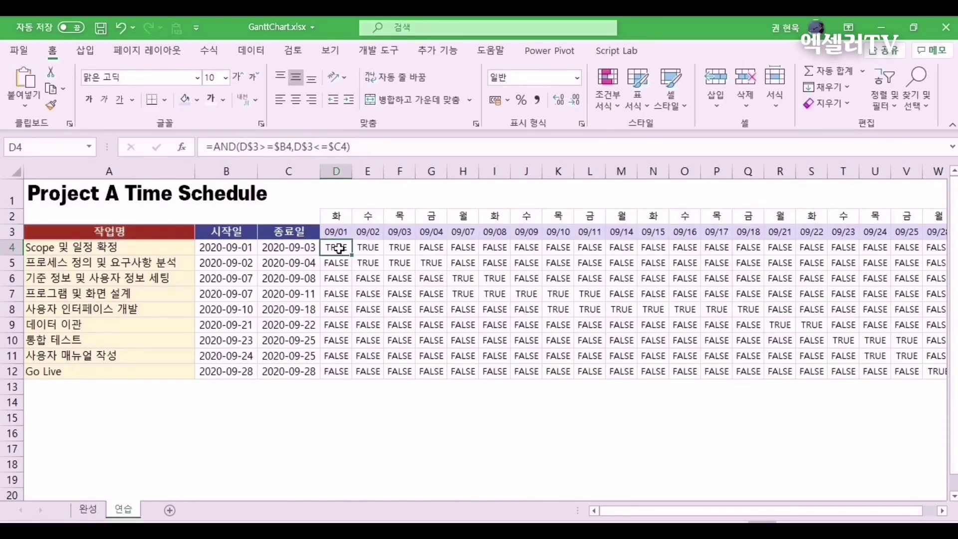
Step: Start a formula-based conditional formatting rule for D4:W12 and paste =AND(D$3>=$B4,D$3<=$C4) as its condition
mouse_move(339, 248)
left_mouse_down()
mouse_move(941, 374)
mouse_move(773, 368)
left_mouse_up()
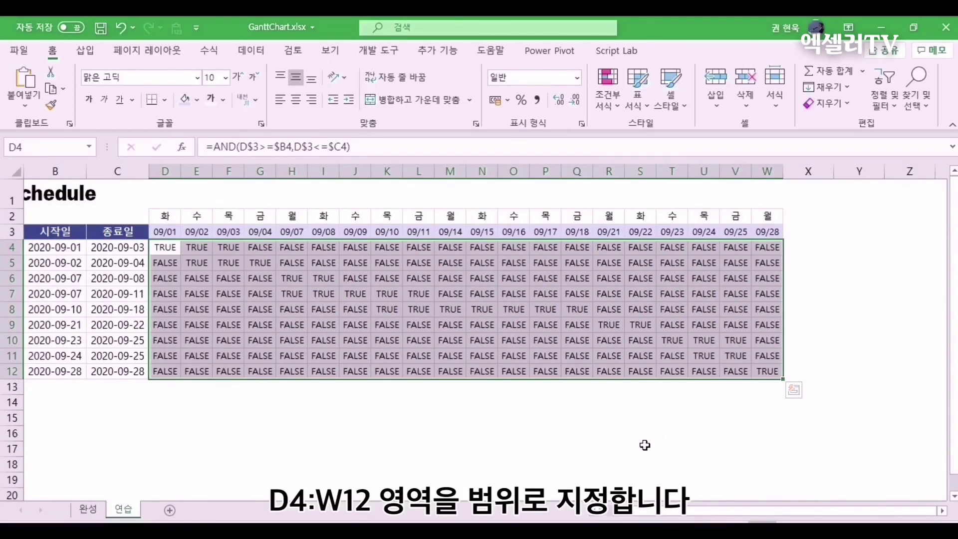
left_click_drag(643, 511, 598, 513)
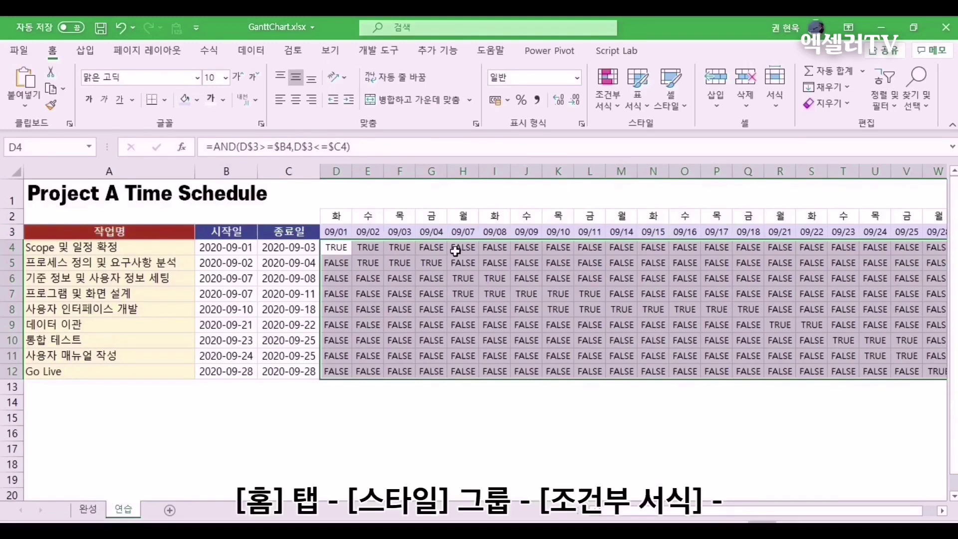
left_click(605, 106)
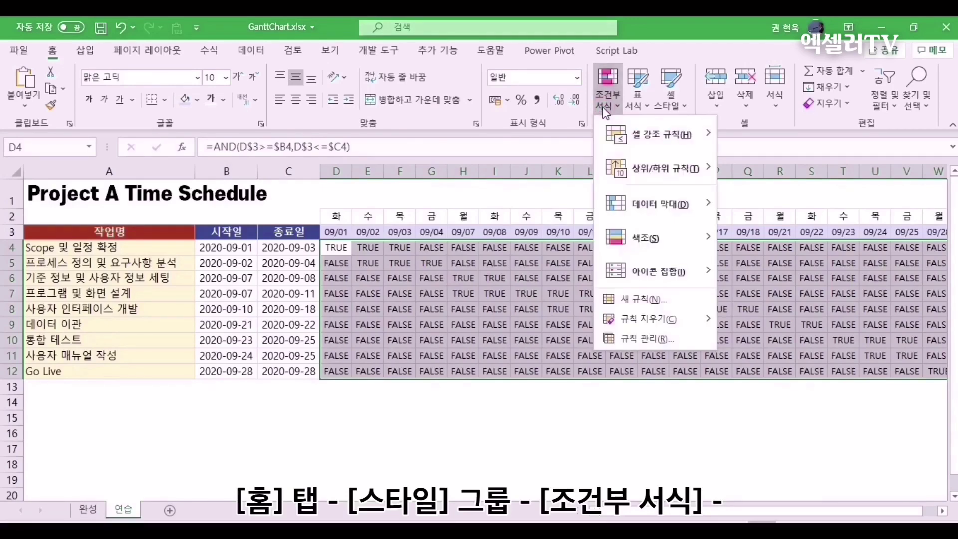
left_click(680, 300)
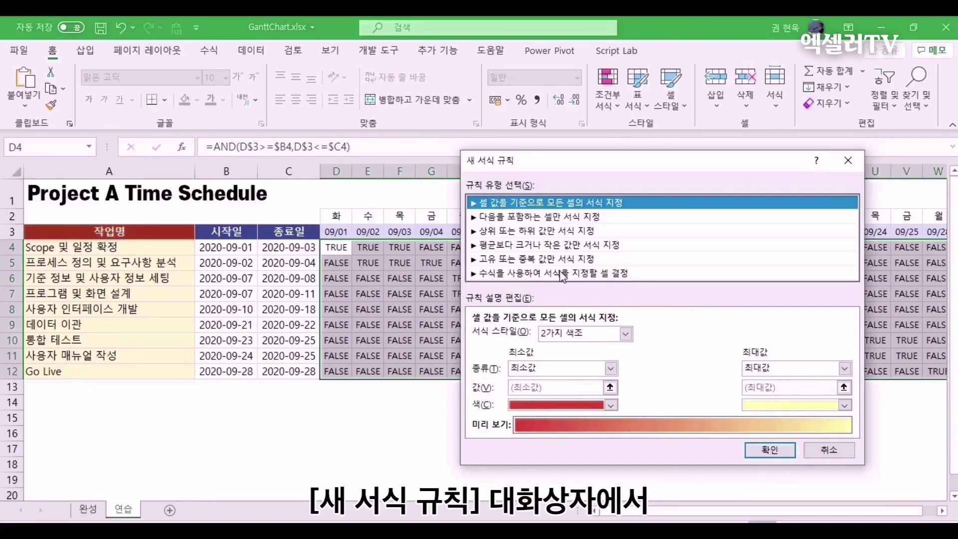
left_click(536, 277)
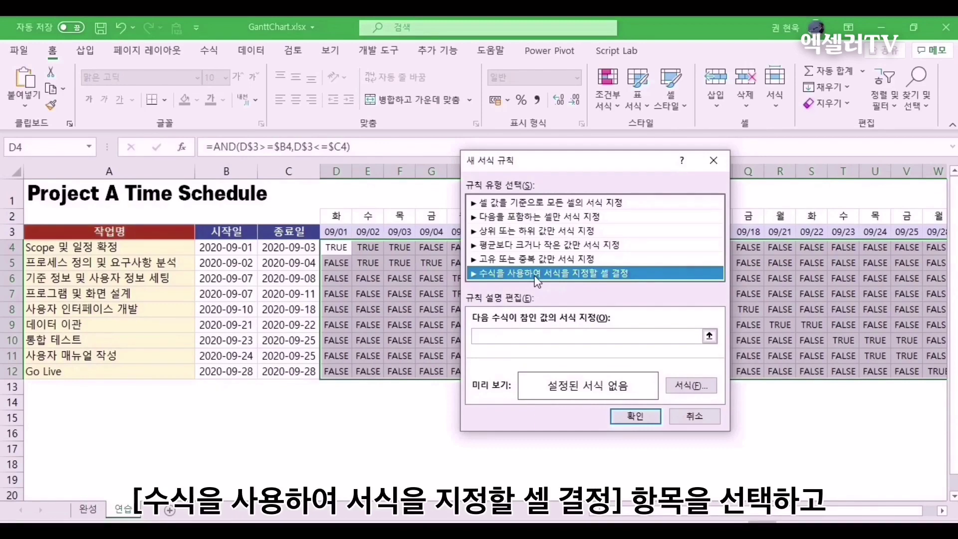
left_click(498, 336)
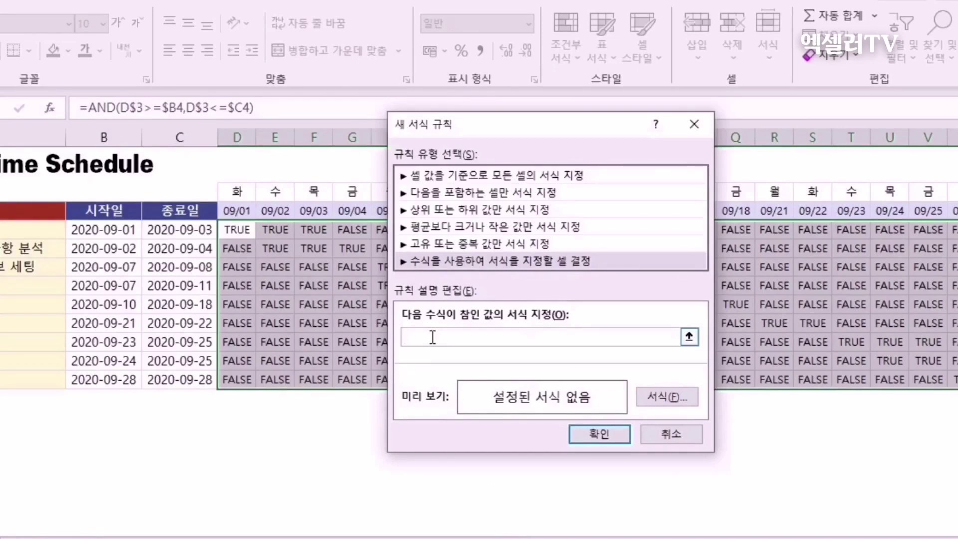
key("ctrl+v")
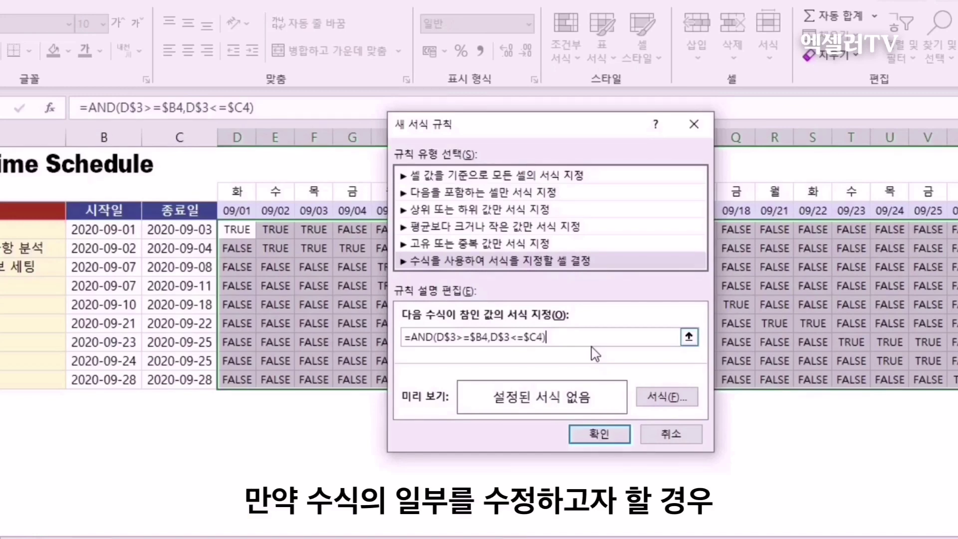
Step: Try to append a plus sign and move the cursor within the rule's formula, and remove the added +$C$4
type("+")
key("Left")
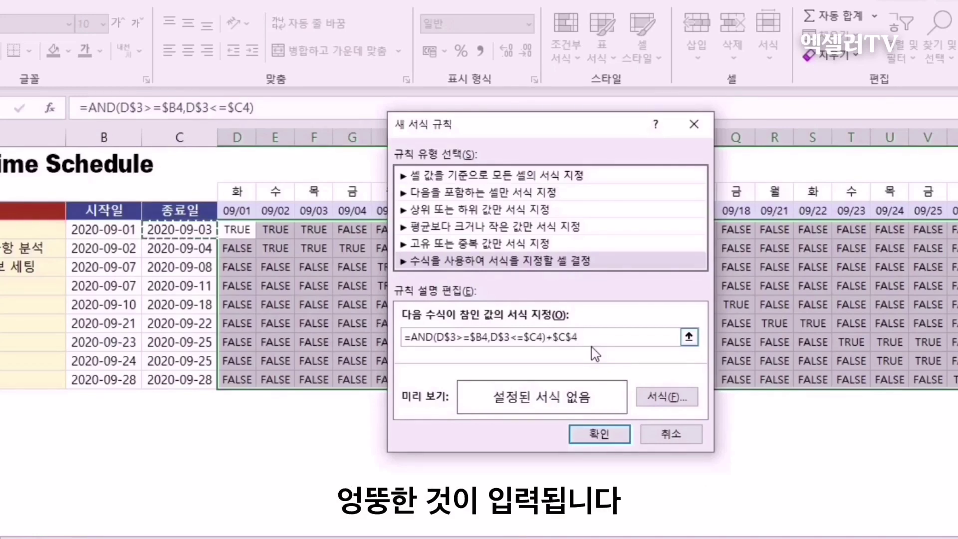
key("BackSpace")
key("BackSpace")
key("BackSpace")
key("BackSpace")
key("BackSpace")
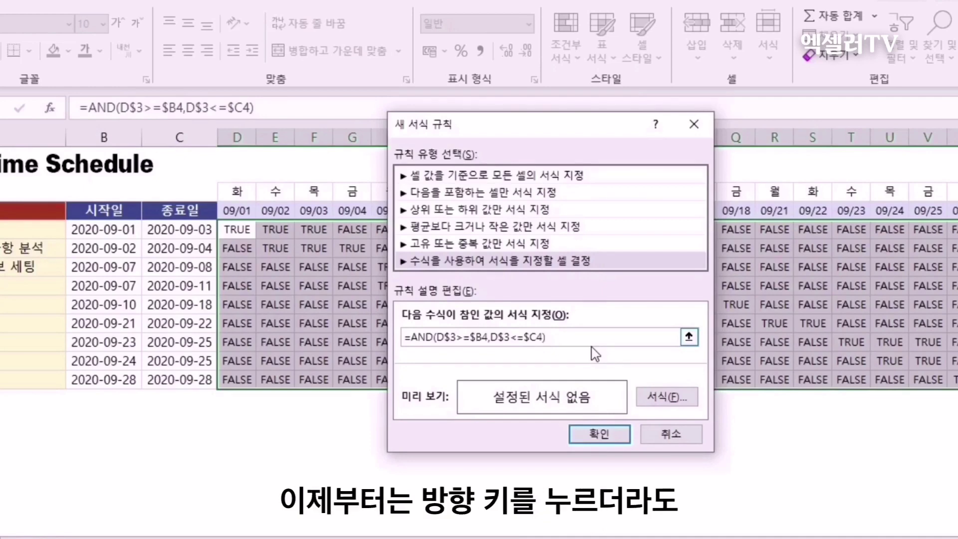
Step: Switch the rule's formula field to edit mode and move the cursor back and forth through the formula text
key("F2")
key("Left")
key("Left")
key("Left")
key("Left")
key("Left")
key("Left")
key("Left")
key("Left")
key("Left")
key("Left")
key("Left")
key("Left")
key("Left")
key("Right")
key("Right")
key("Right")
key("Right")
key("Right")
key("Right")
key("Right")
key("Right")
key("Right")
key("Right")
key("Right")
key("Right")
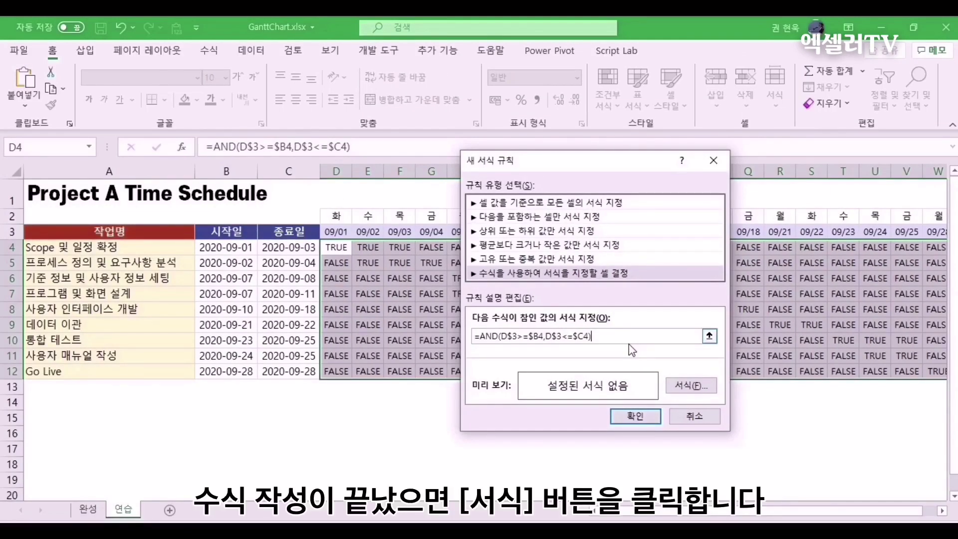
Step: Give the rule a grey background fill and apply it to D4:W12
left_click(704, 387)
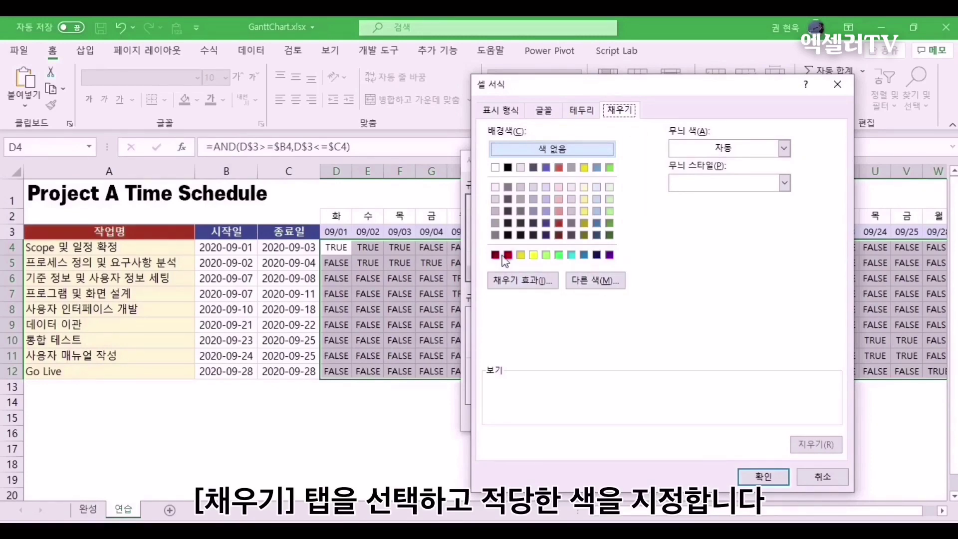
left_click(495, 222)
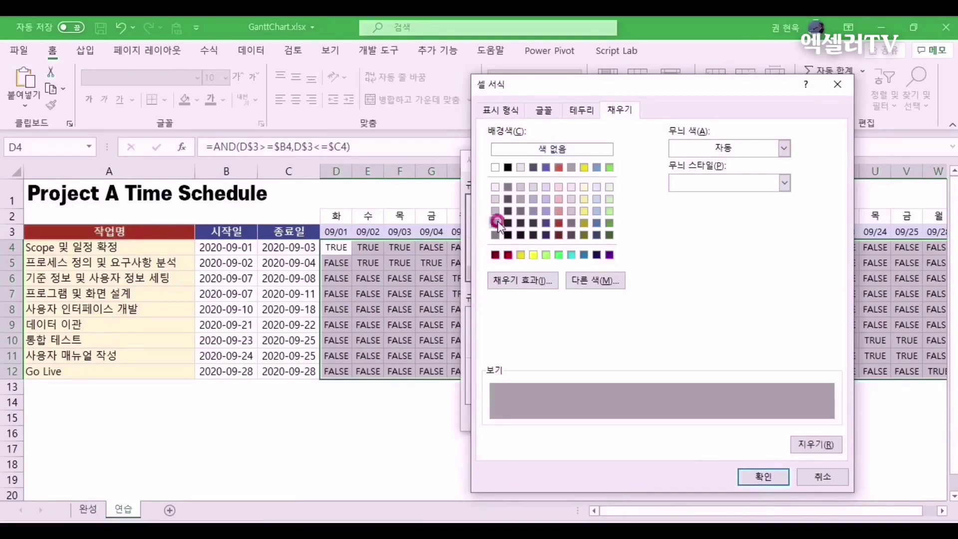
left_click(763, 477)
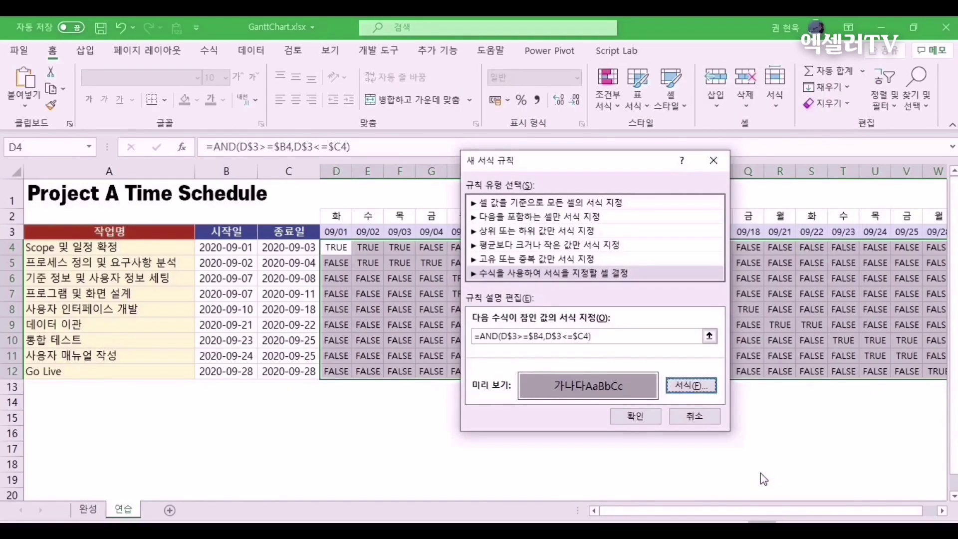
left_click(649, 419)
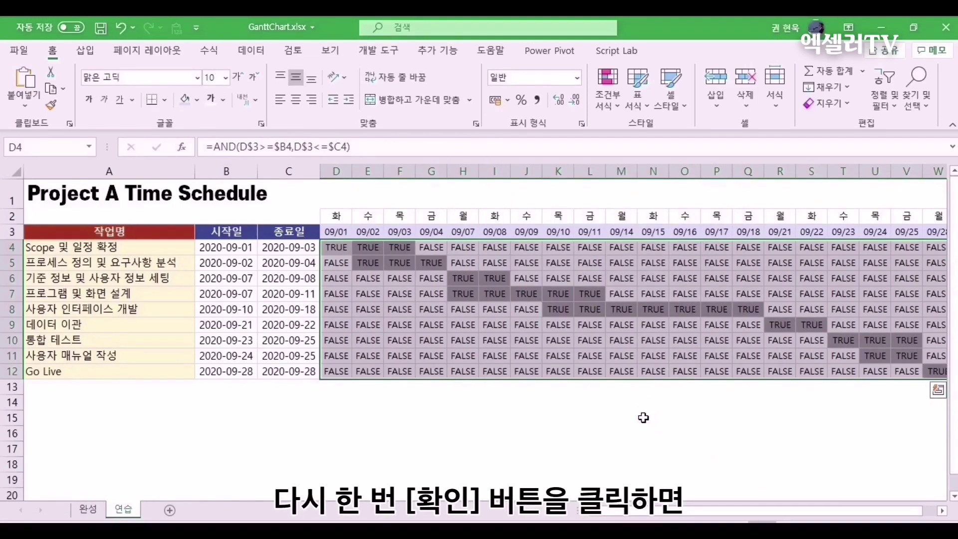
Step: Clear the formulas from D4:W12 while keeping the conditional formatting, and deselect the range
left_click(342, 252)
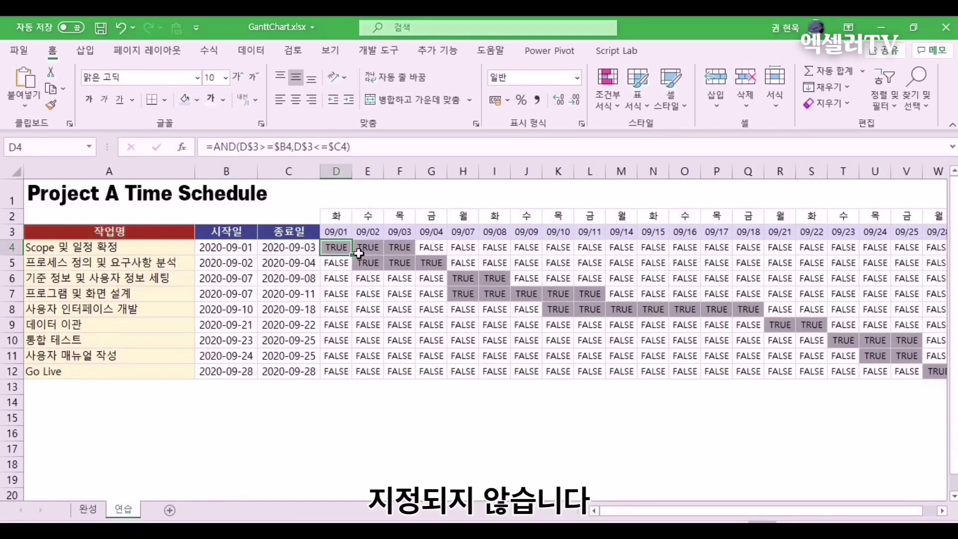
left_click_drag(336, 248, 763, 369)
key("Delete")
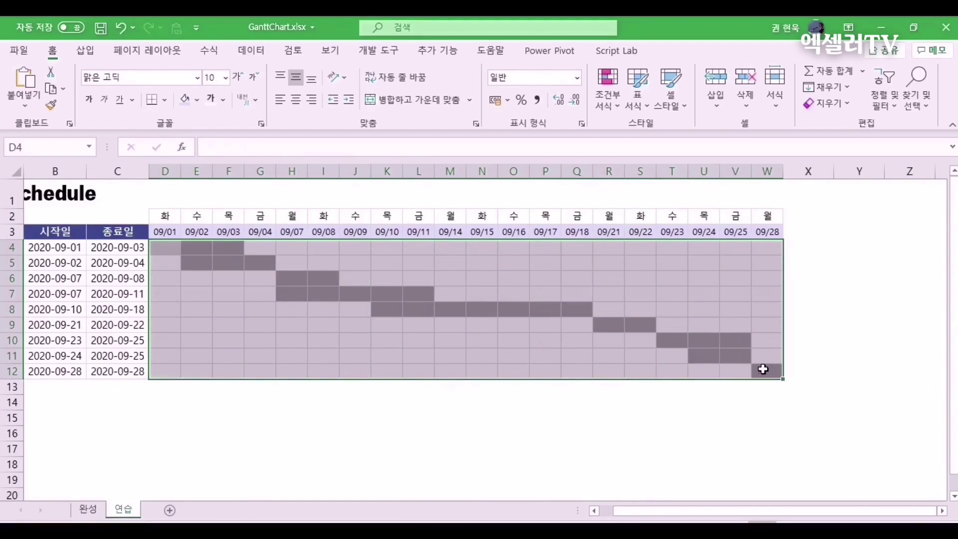
key("Left")
key("Left")
key("Left")
key("Right")
key("Right")
key("Right")
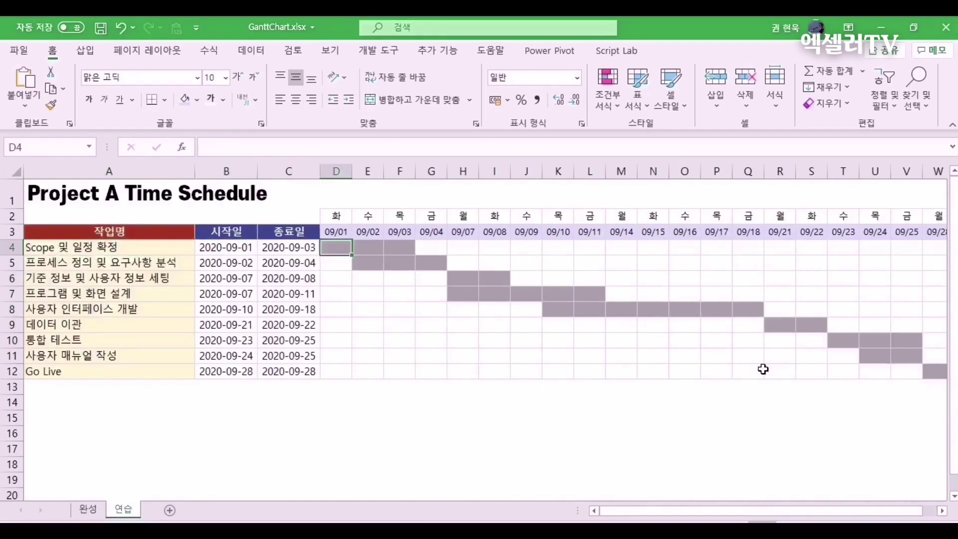